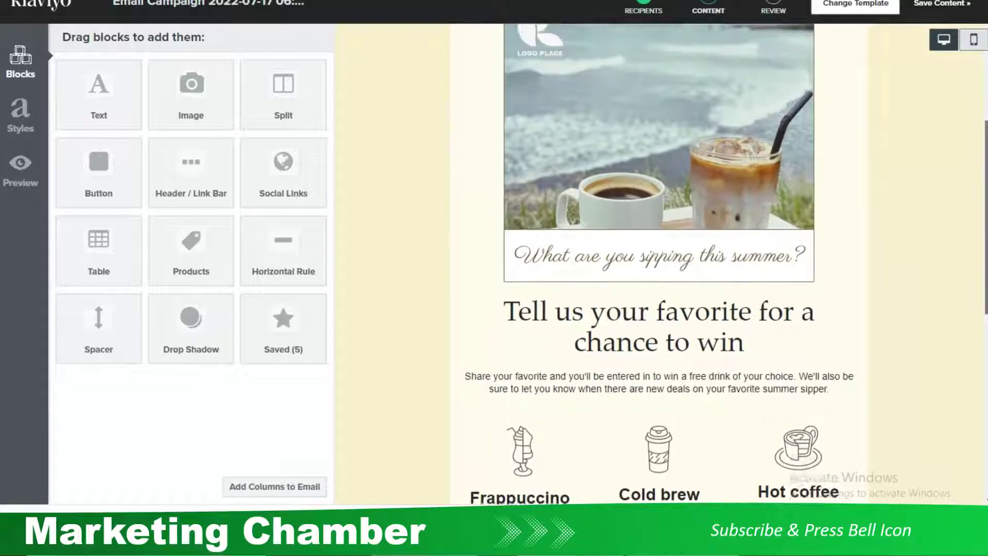
Leave one blank line after the intro paragraph's text and save the text block
scroll(649, 346, down, 1)
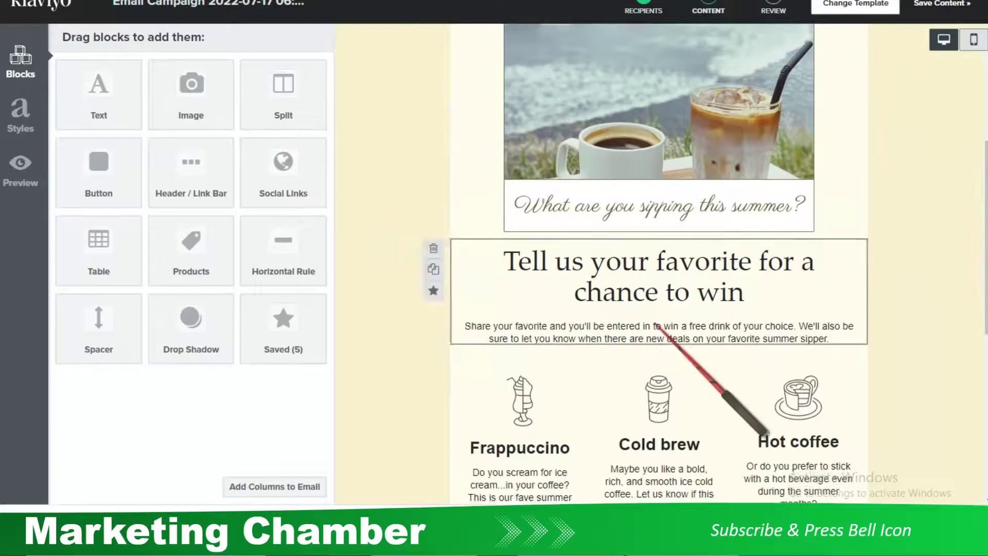
drag(278, 260, 591, 318)
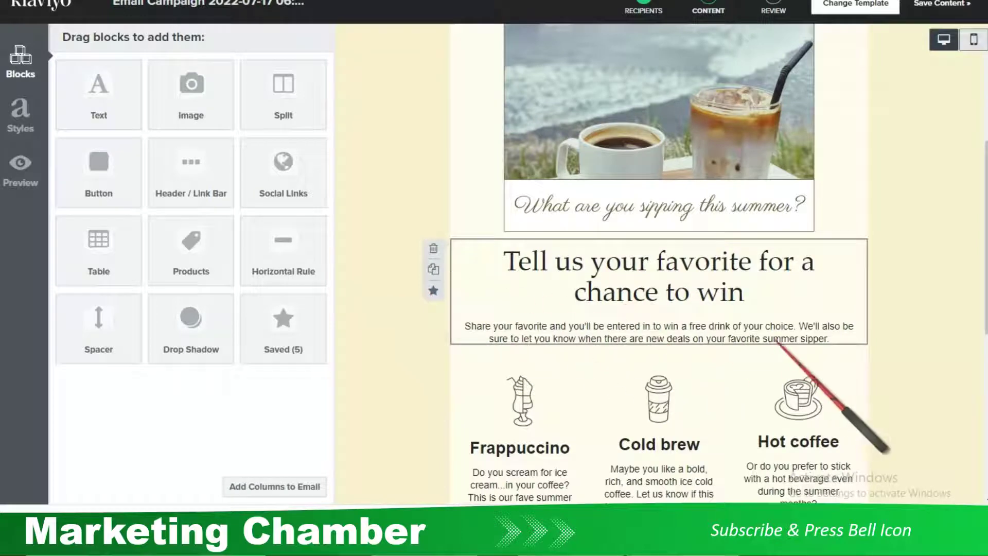
scroll(749, 280, down, 1)
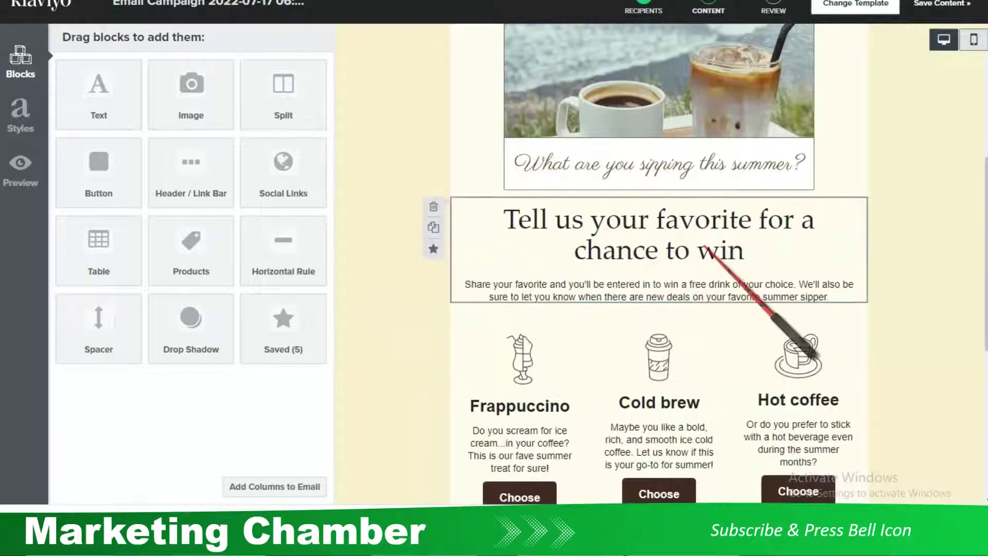
click(750, 280)
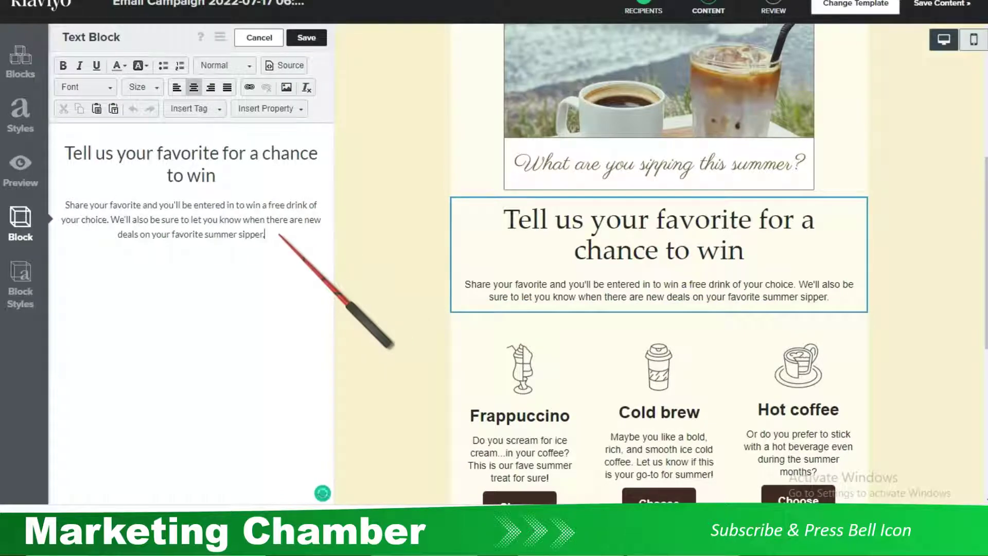
key(Return)
key(ctrl+z)
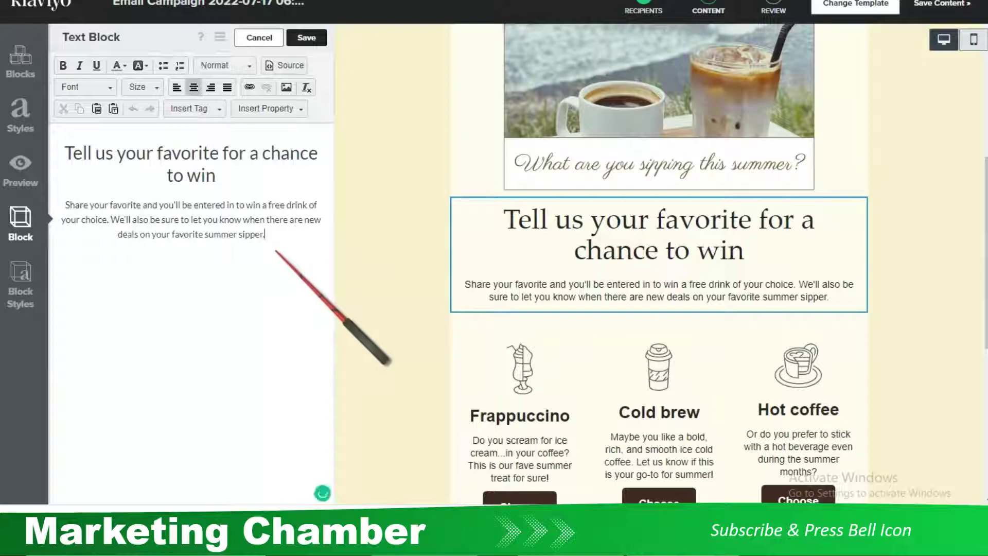
key(Return)
text(Contact Us)
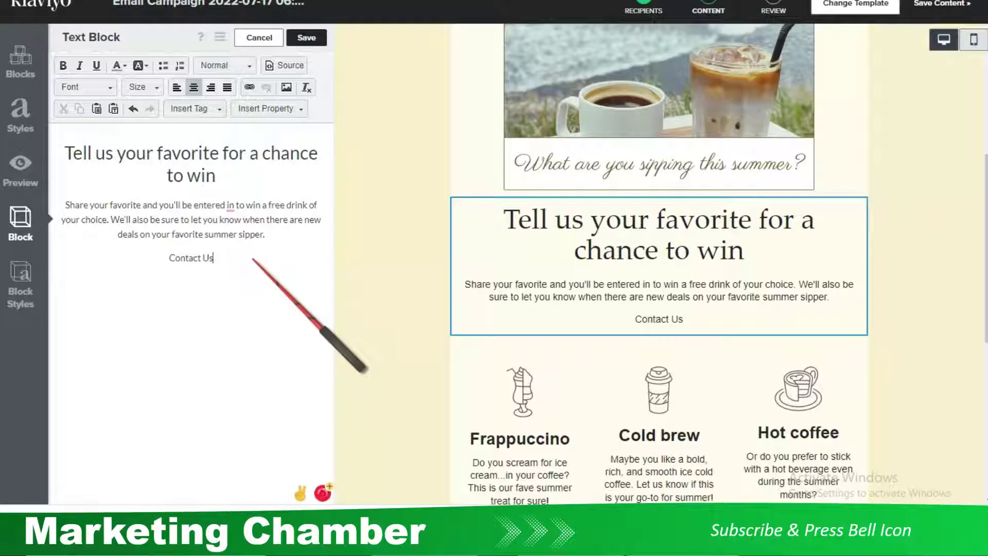
drag(209, 261, 159, 260)
key(BackSpace)
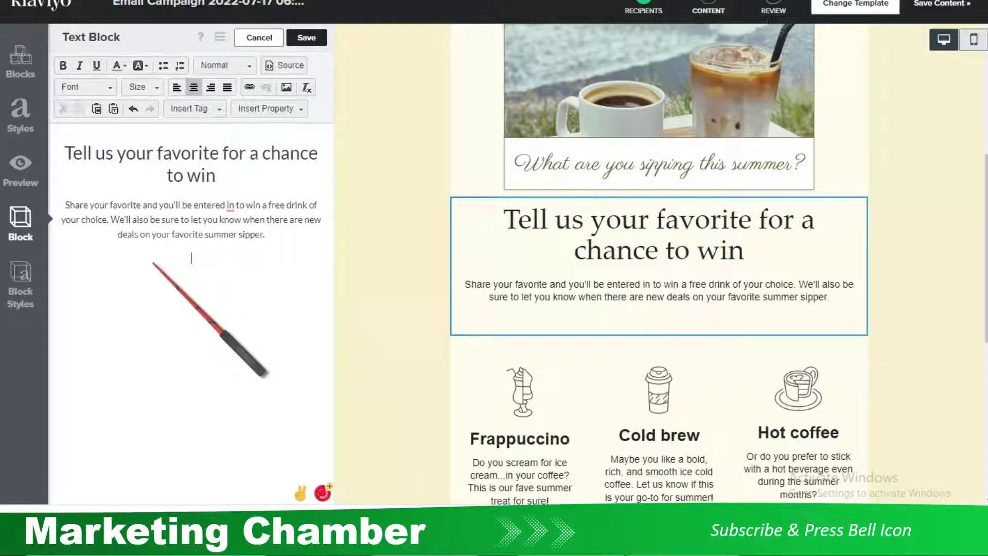
click(307, 38)
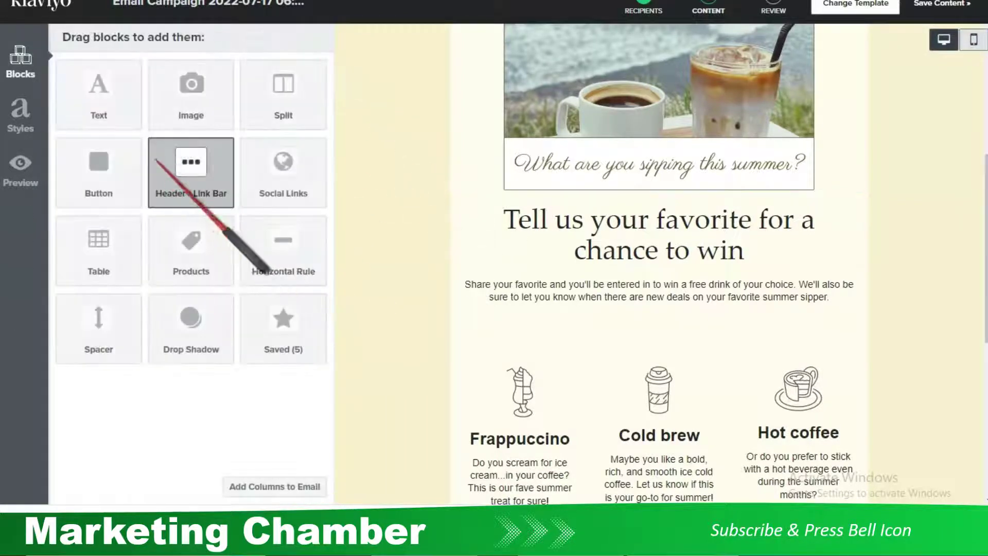
Add a text block below the intro reading 'Contact Us', then select the tel: text snippet in Notepad
drag(114, 108, 731, 355)
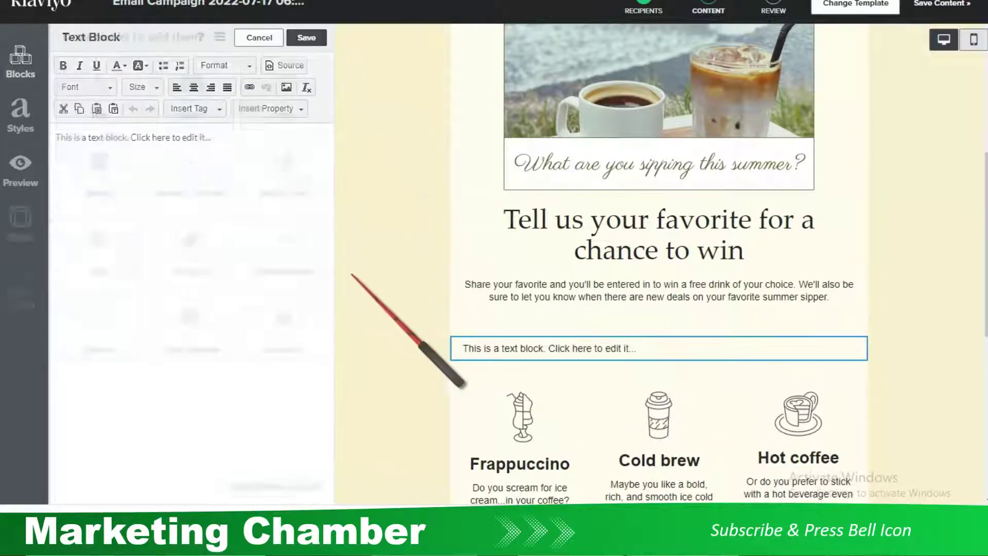
key(ctrl+a)
key(BackSpace)
text(Contact Us)
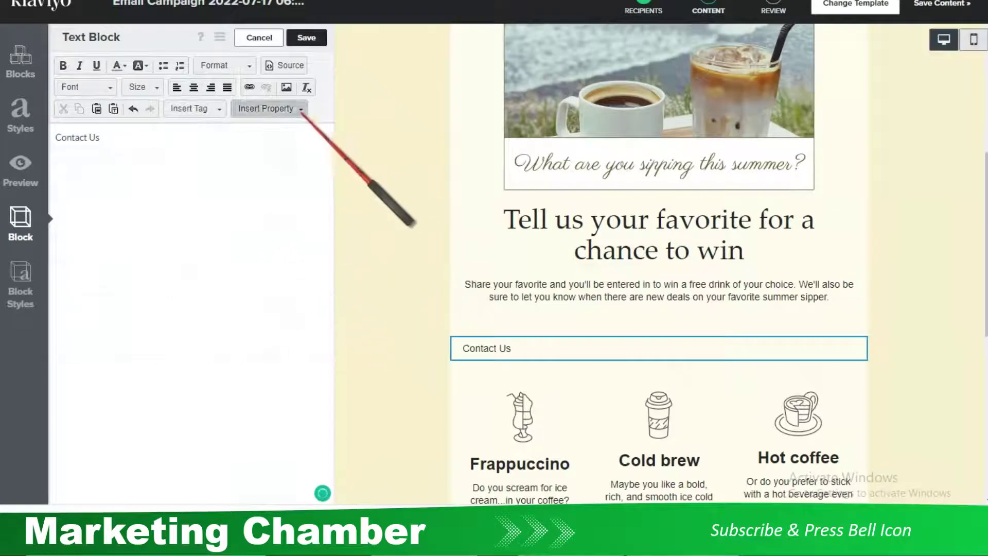
key(alt+Tab)
drag(758, 177, 502, 176)
key(ctrl+c)
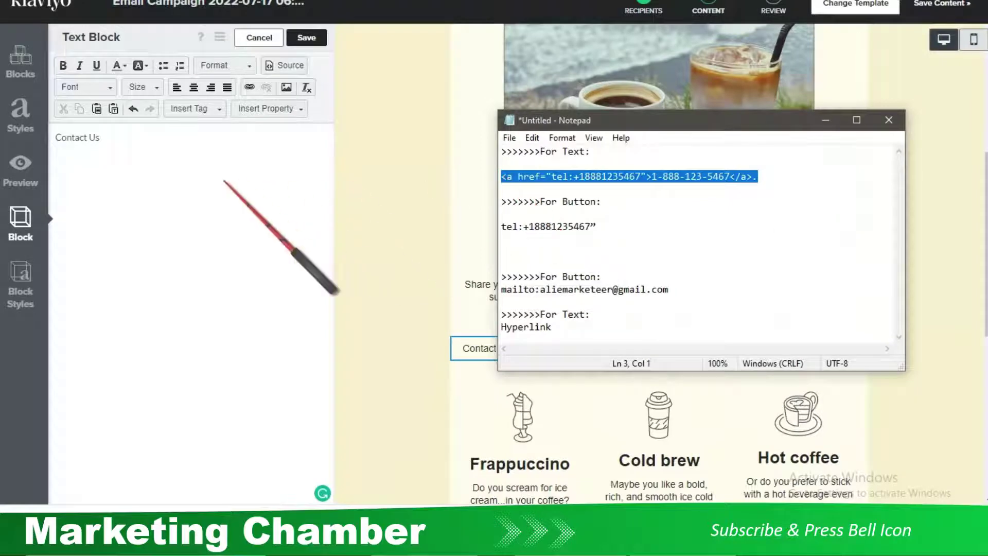
Copy the tel: anchor snippet for text and return to the Klaviyo editor
click(183, 181)
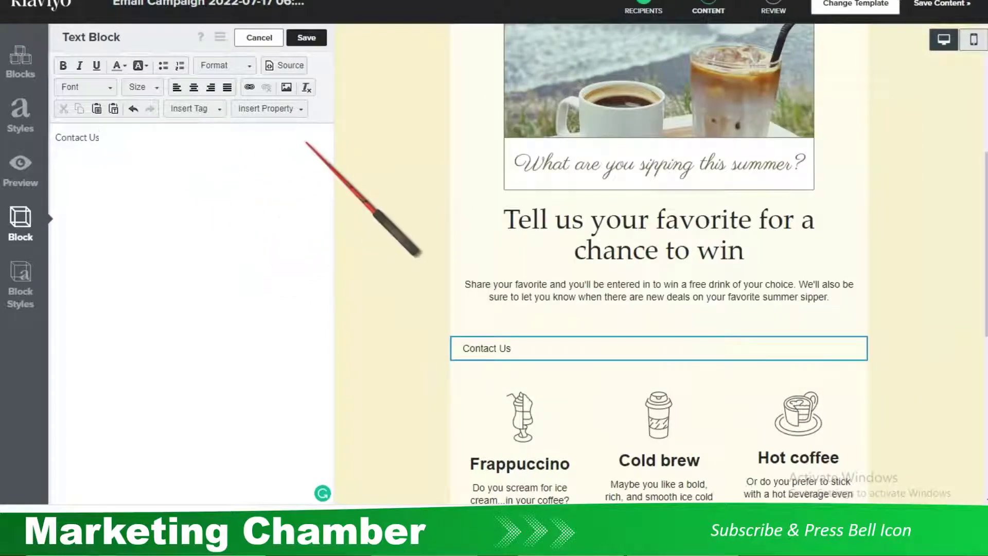
In the block's HTML source, replace the Contact Us markup with the pasted tel: link and select its sample number
click(296, 69)
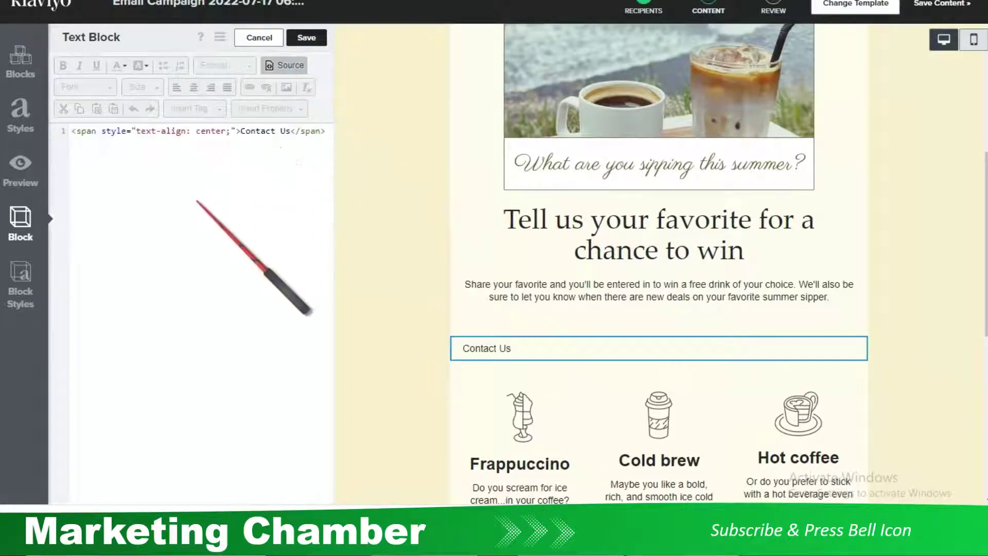
key(BackSpace)
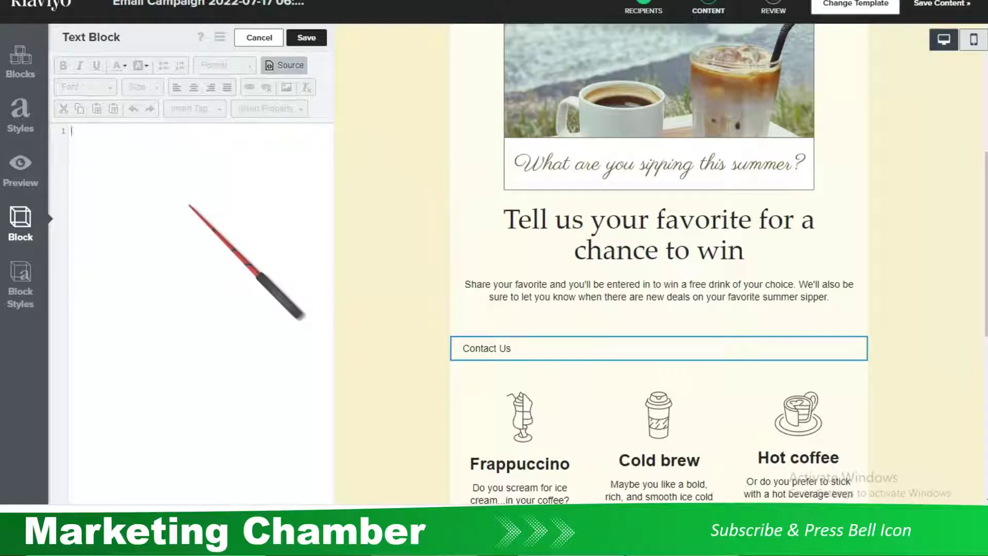
key(ctrl+v)
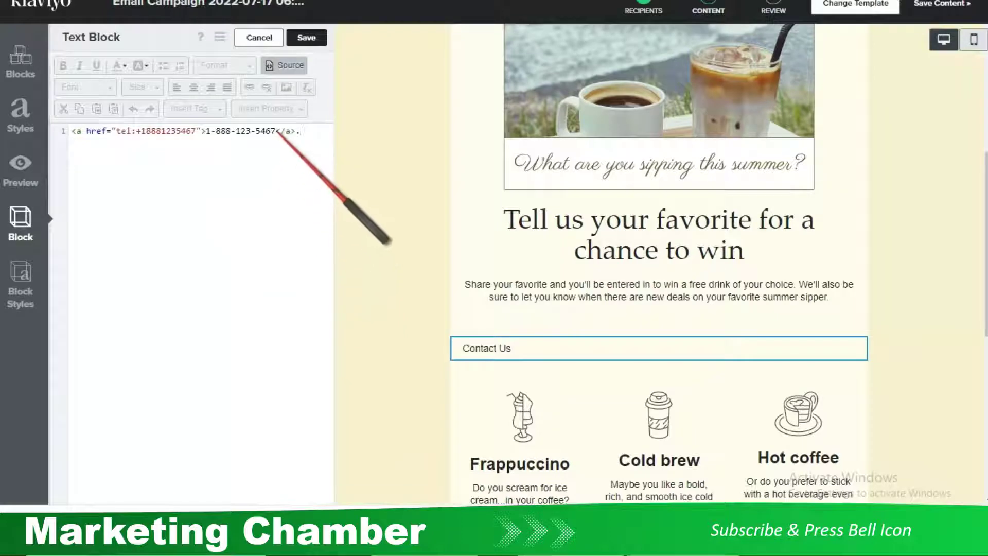
drag(276, 131, 215, 130)
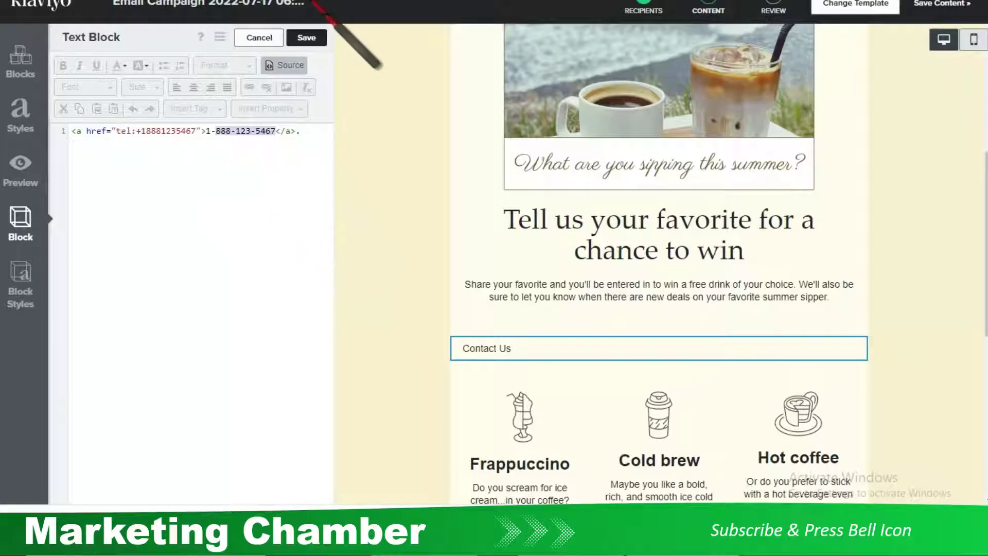
click(343, 1)
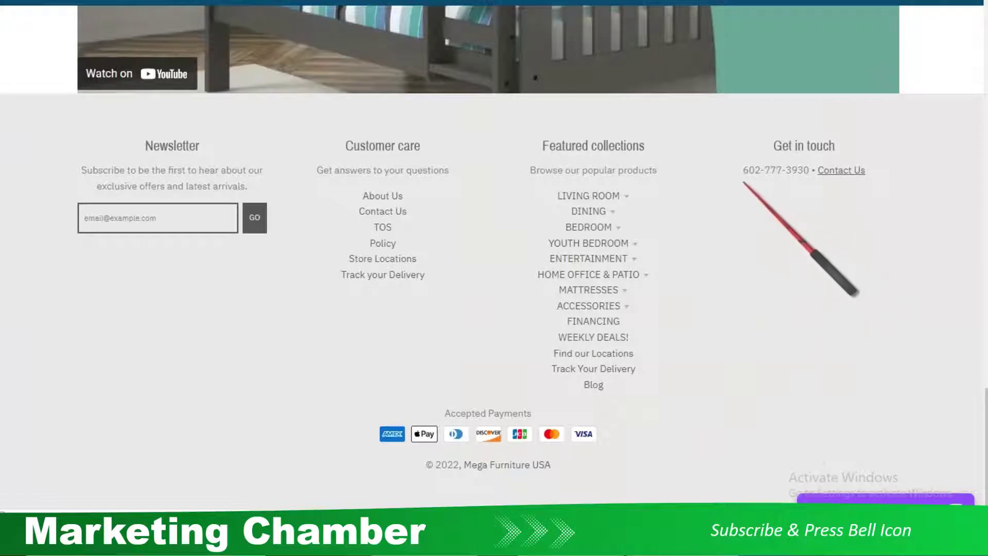
Select the store's phone number under Get in touch on the Mega Furniture site
drag(743, 171, 809, 171)
key(ctrl+c)
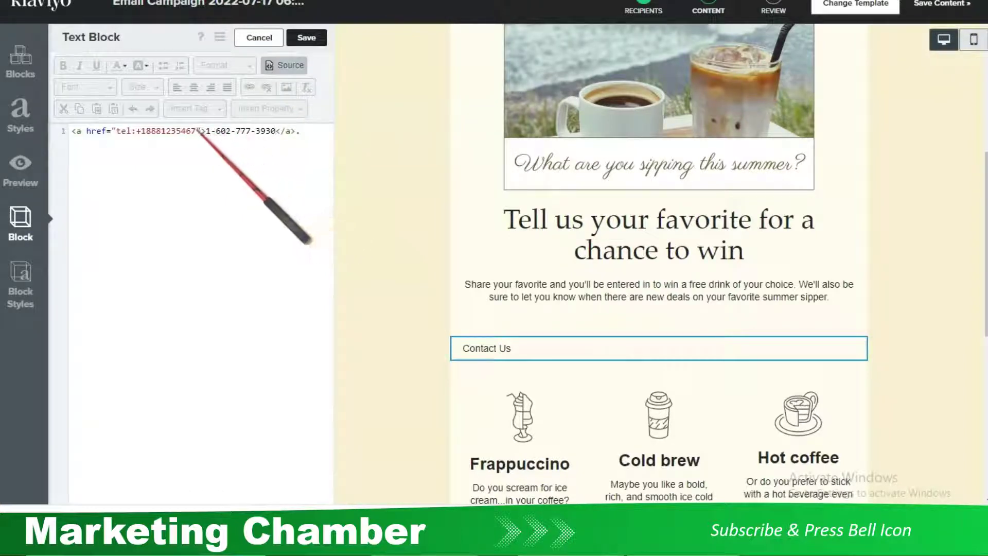
Paste the store's number into the tel: address, strip both hyphens, and save the block
drag(196, 131, 149, 132)
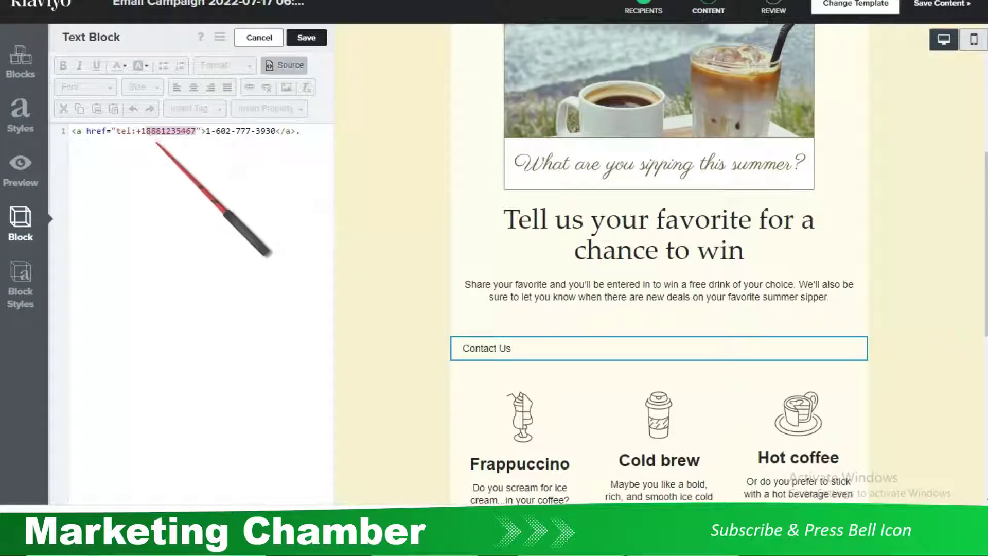
key(ctrl+v)
click(188, 131)
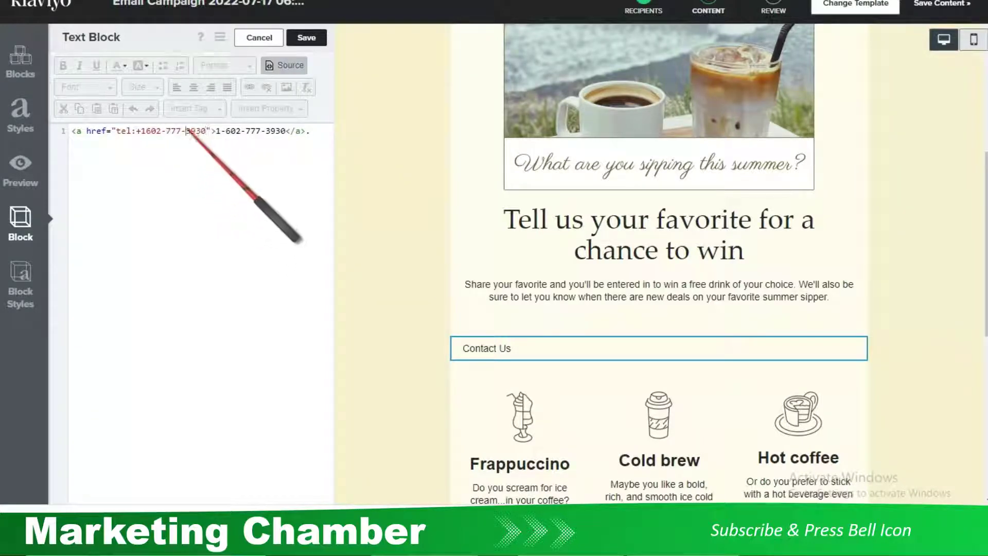
key(BackSpace)
click(166, 130)
key(BackSpace)
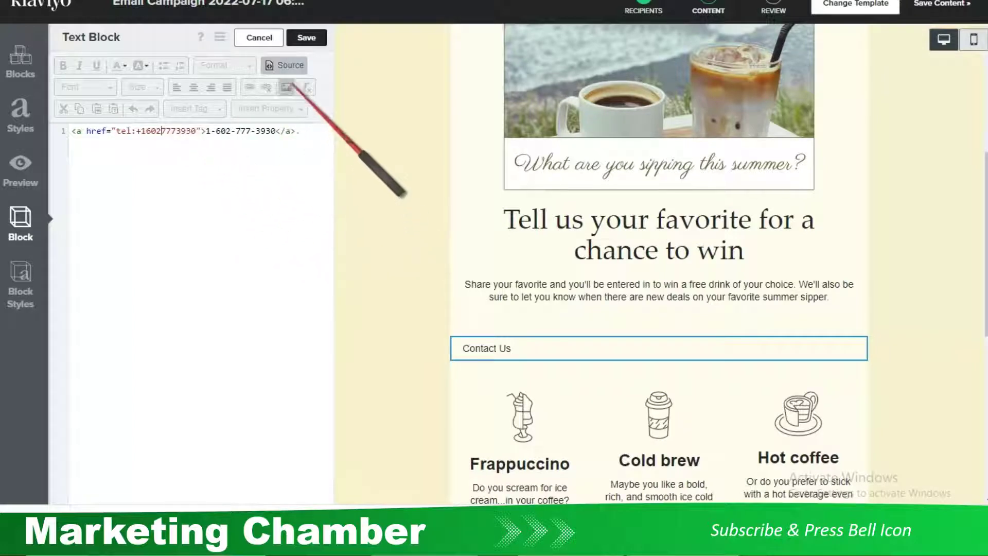
click(304, 40)
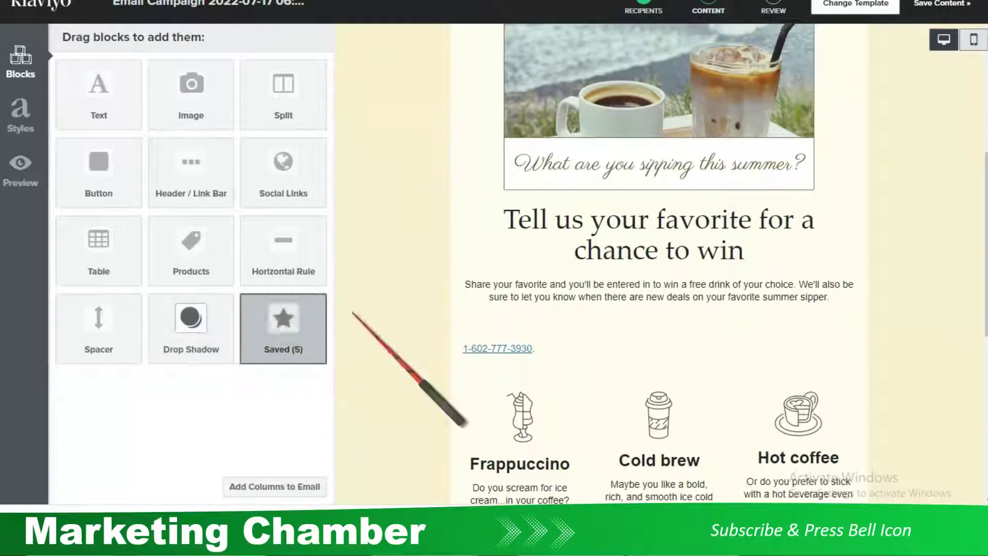
Center-align the phone link block, save it, and bring up Preview
click(576, 355)
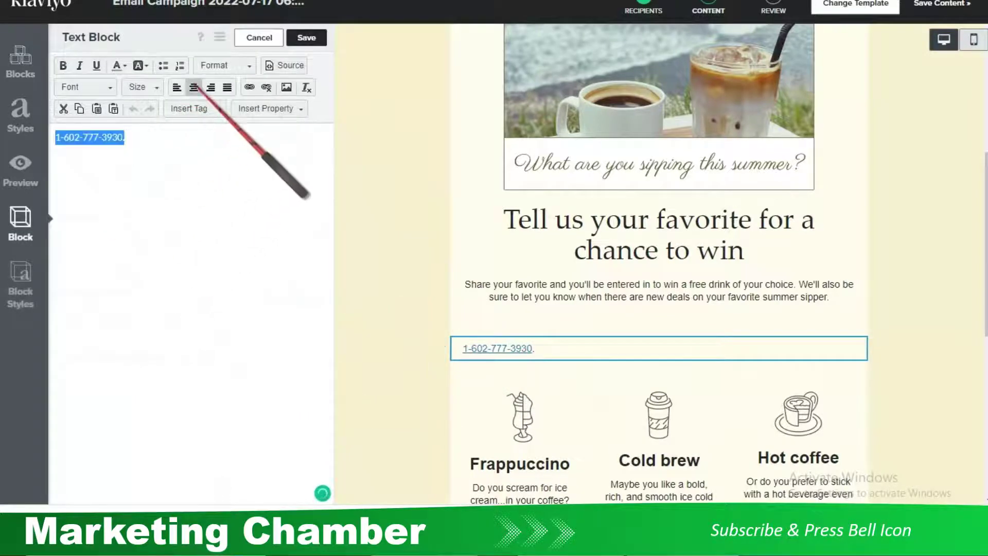
click(193, 87)
click(308, 42)
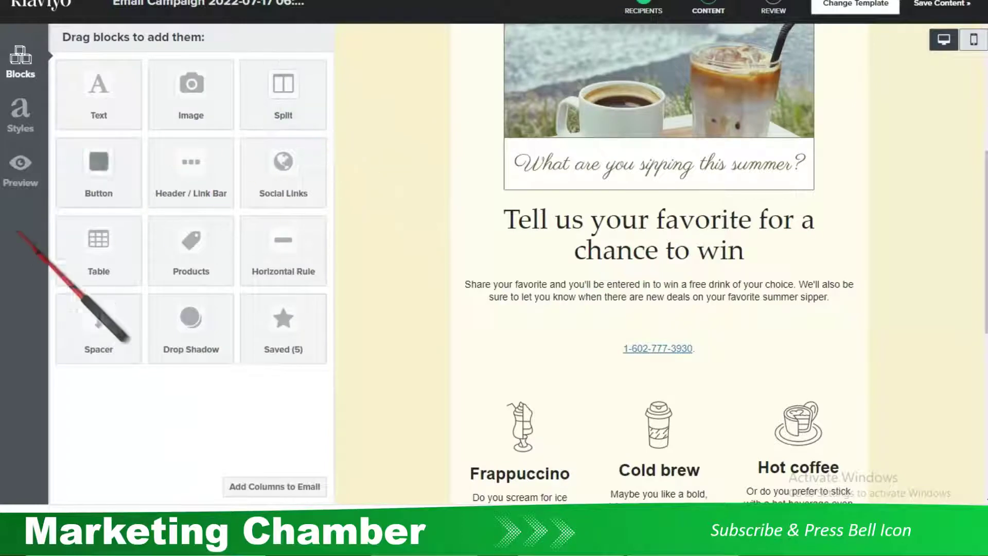
click(19, 170)
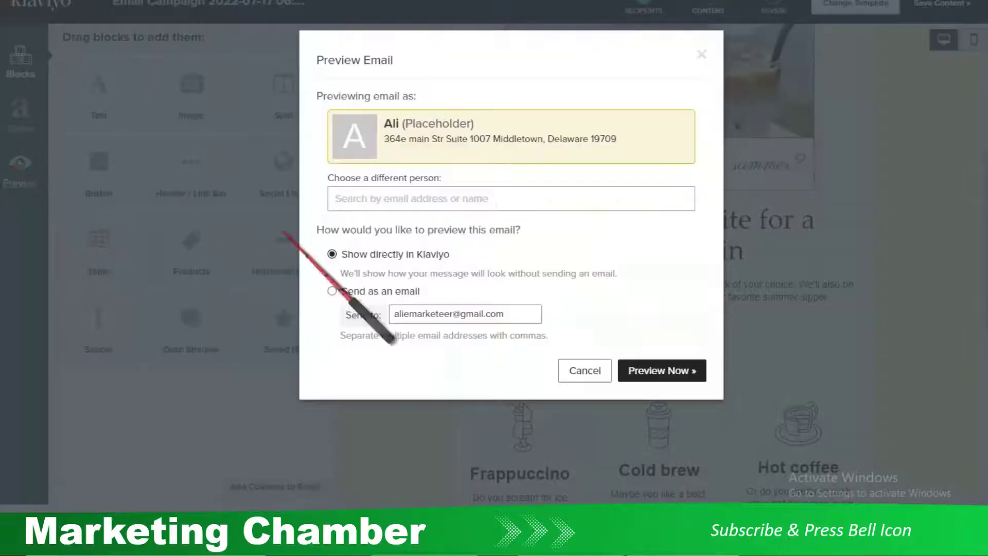
Generate the email preview and test that the centered phone link prompts a call
click(667, 366)
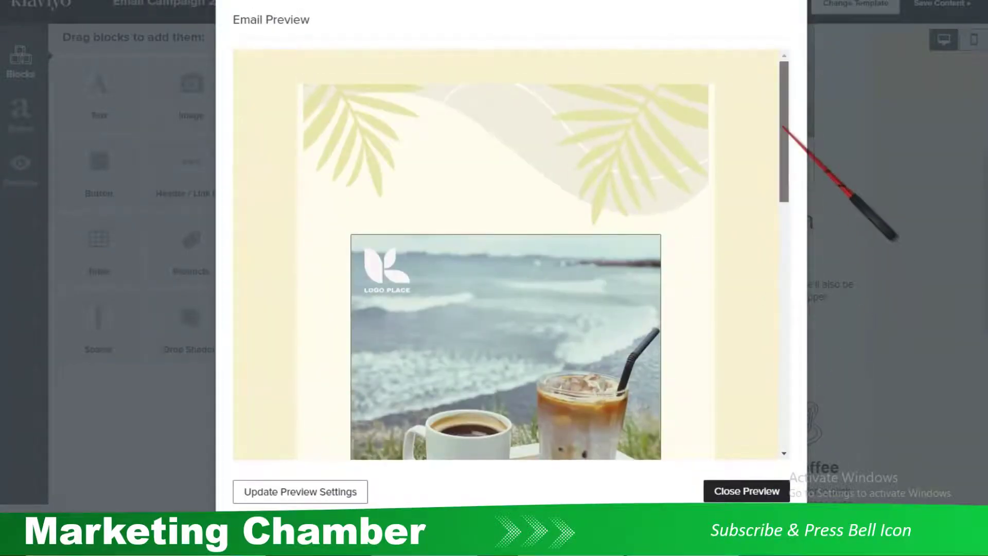
drag(782, 137, 786, 280)
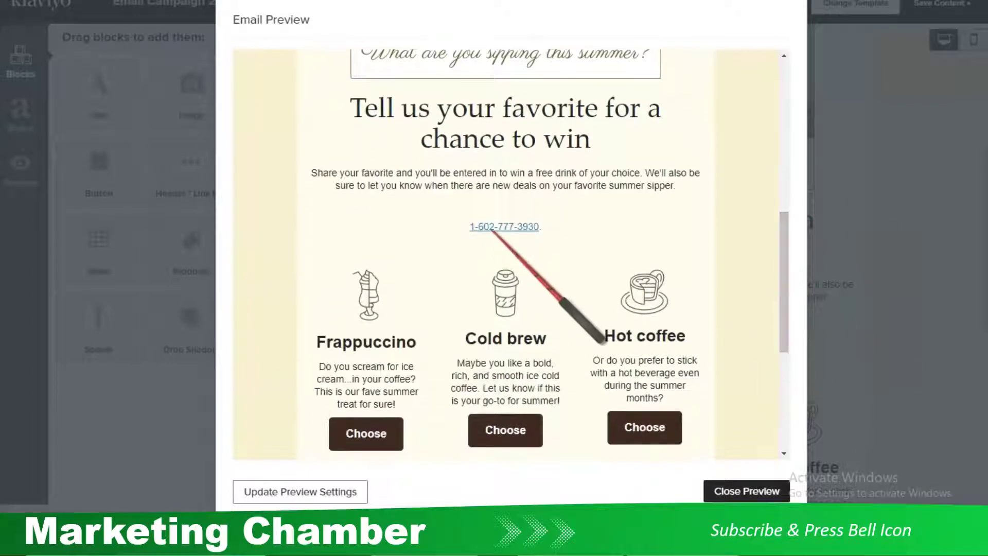
click(494, 226)
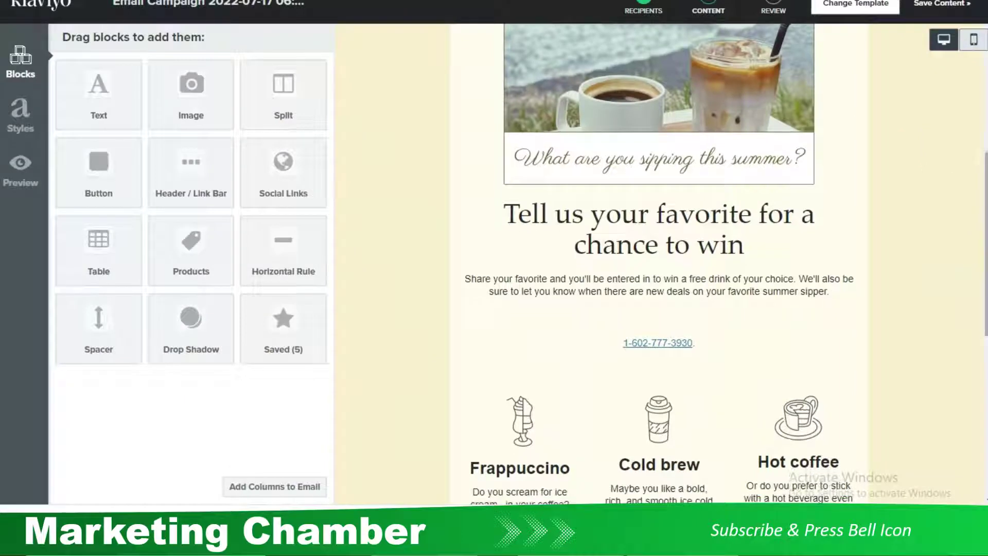
Place a Button block under the phone link and change its text from 'Make Your Purchase' to 'Give us a call'
drag(115, 172, 653, 360)
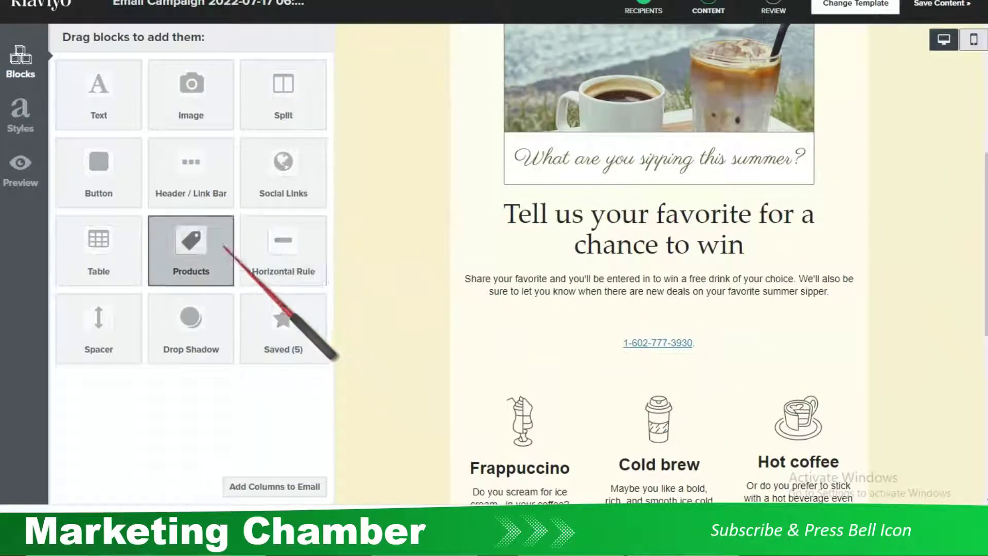
drag(282, 170, 796, 371)
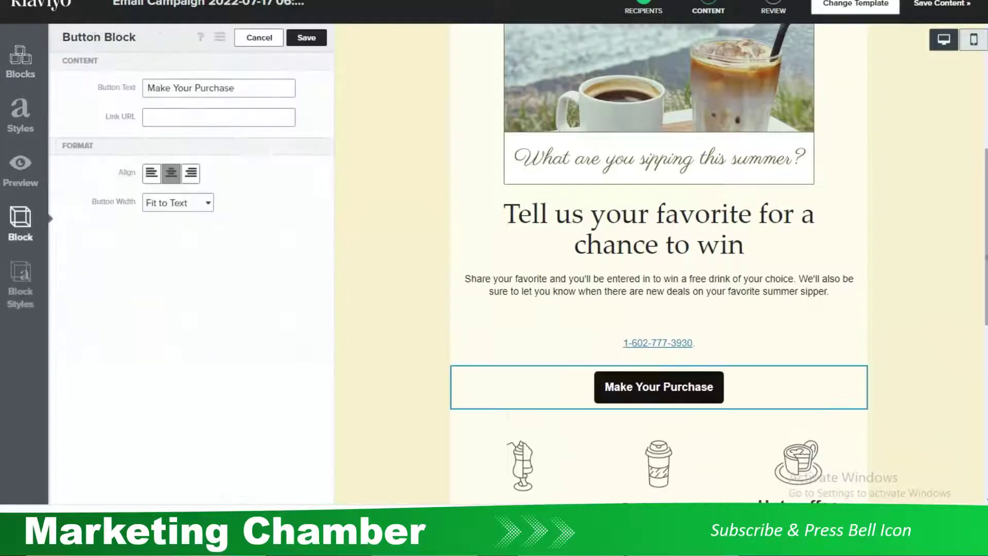
triple_click(257, 88)
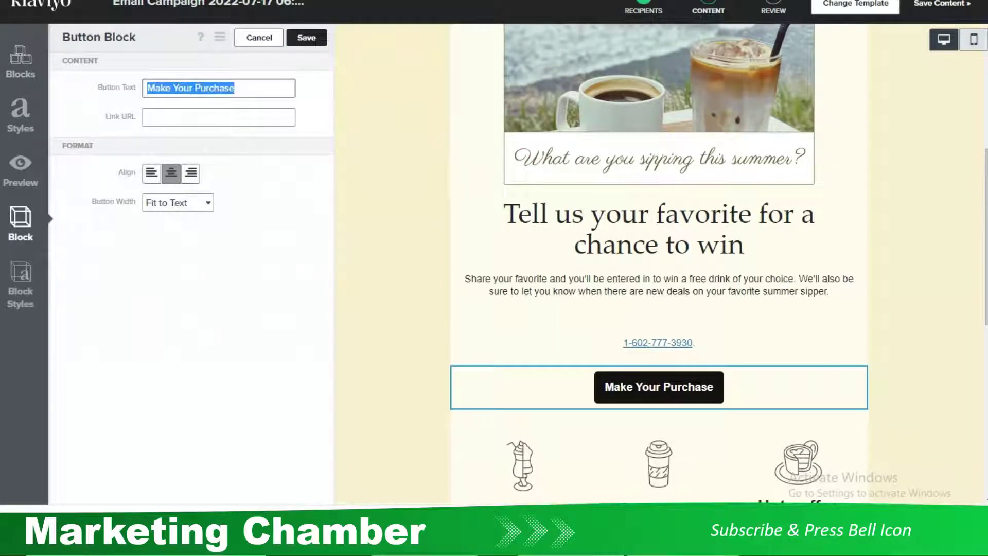
key(BackSpace)
text(Give)
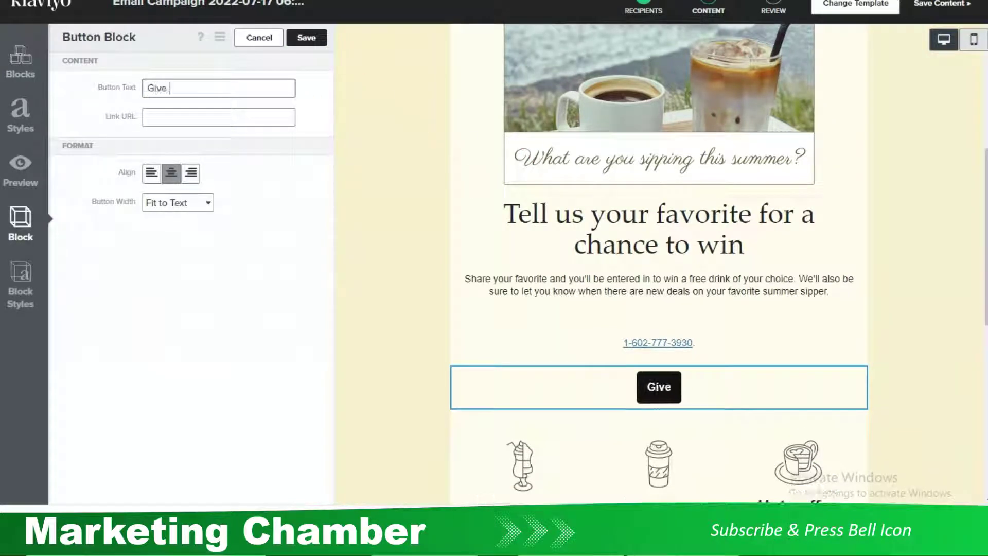
text( us a call)
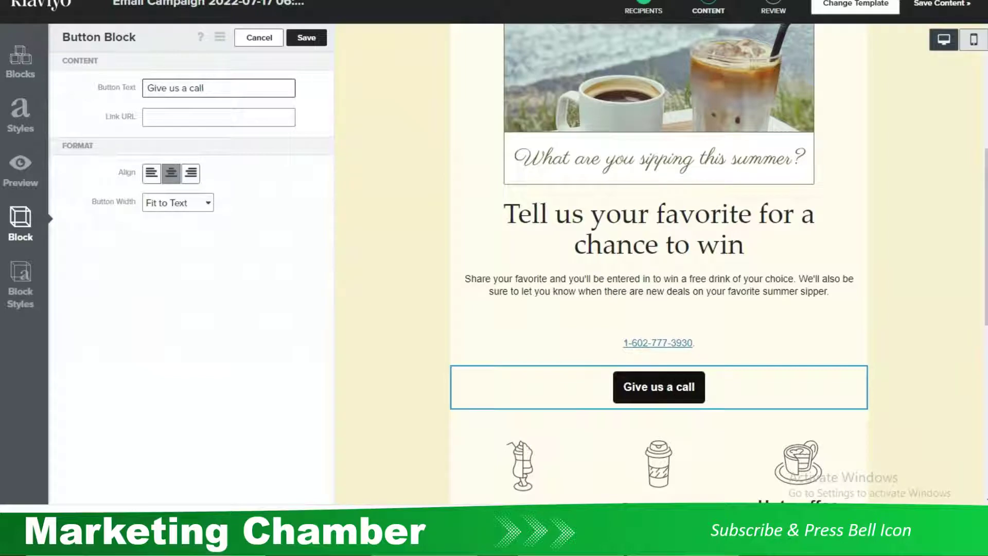
Set the button's Link URL to a tel: link with the store's phone number and save it
click(219, 117)
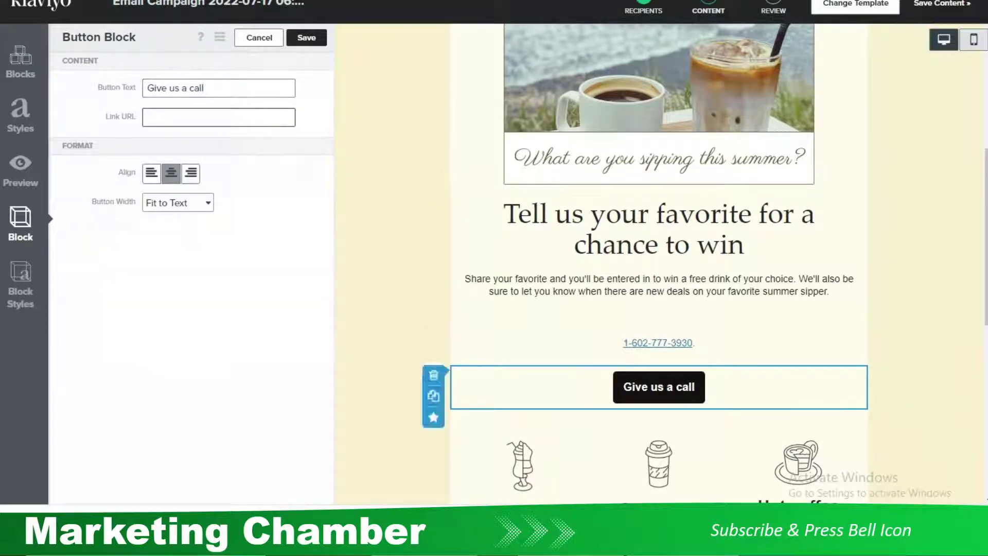
key(alt+Tab)
drag(598, 227, 500, 226)
key(alt+Tab)
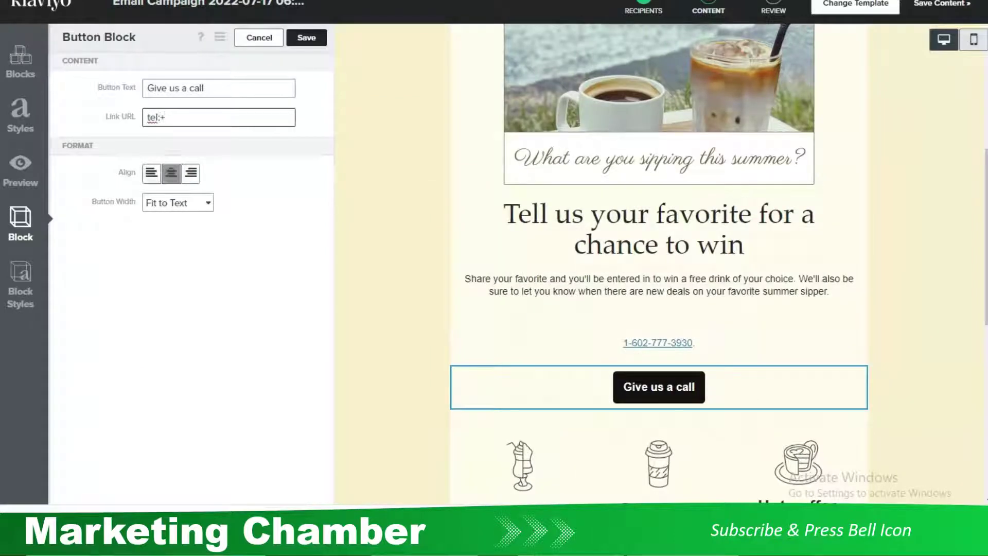
key(alt+Tab)
key(alt+Tab)
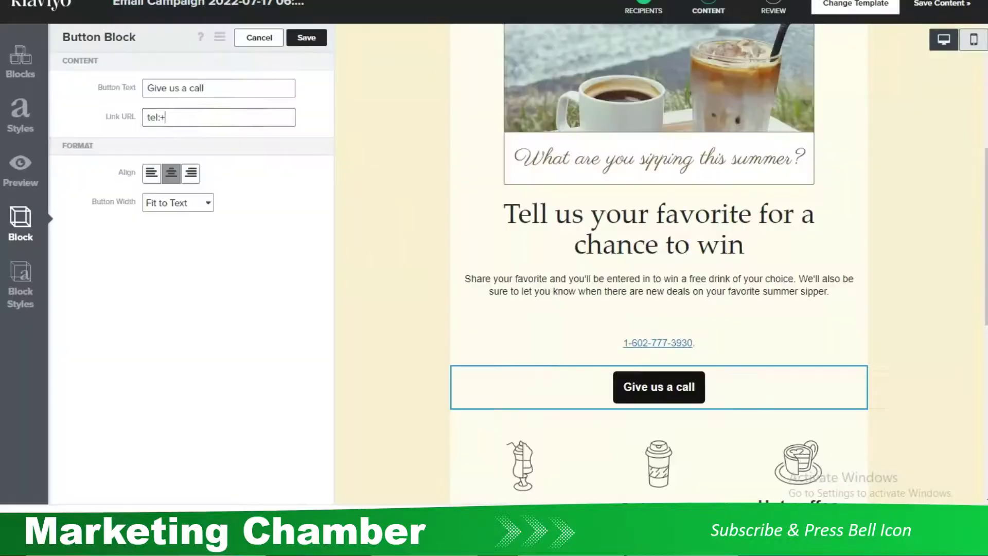
key(alt+Tab)
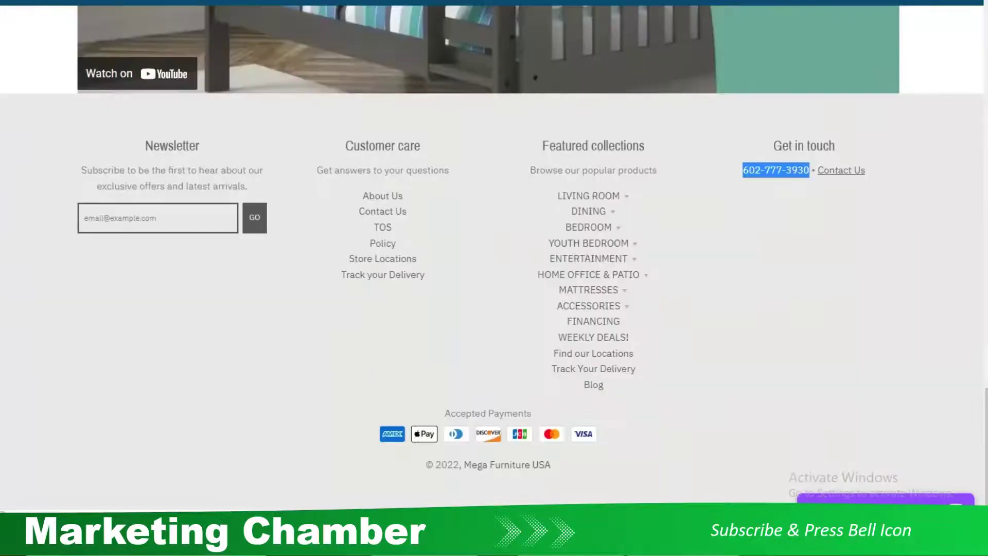
key(alt+Tab)
text(1)
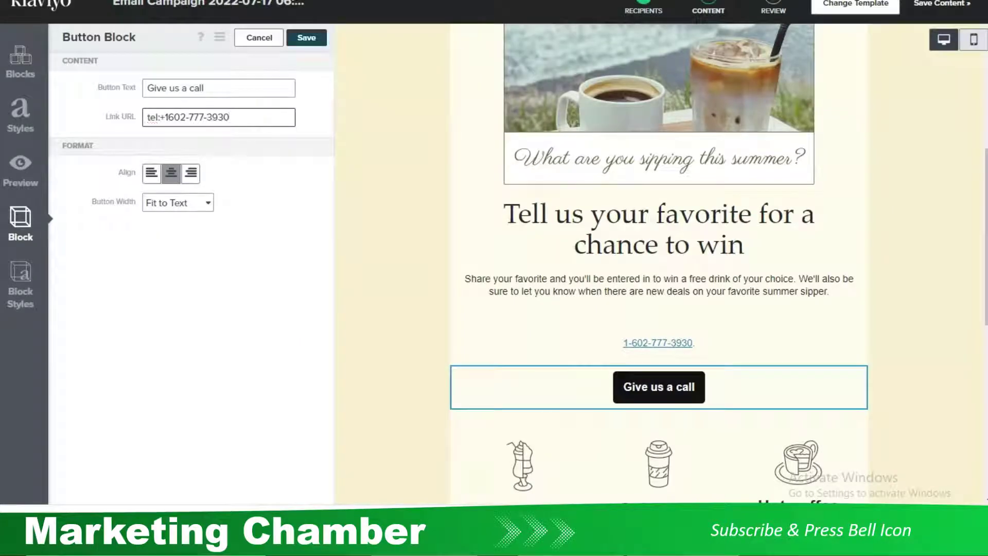
click(306, 37)
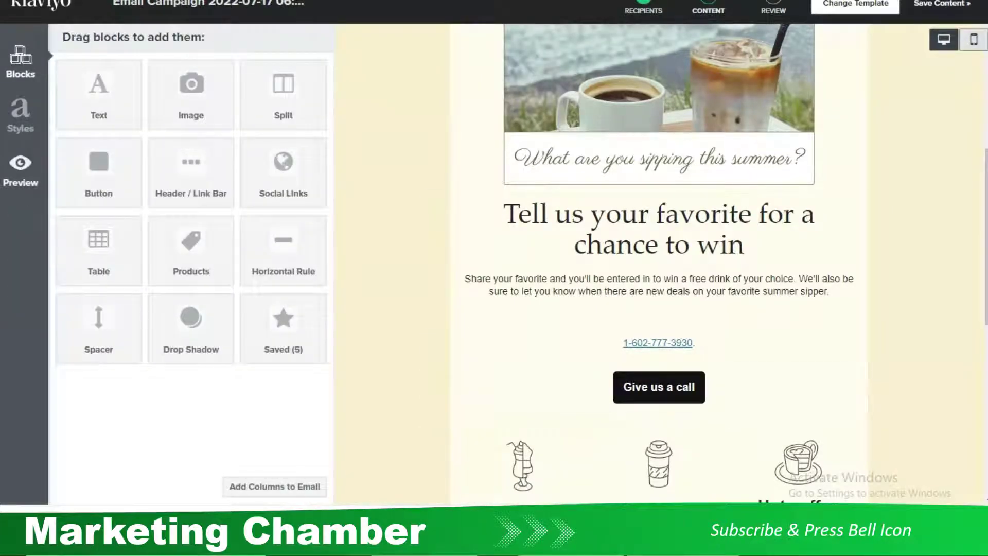
click(20, 169)
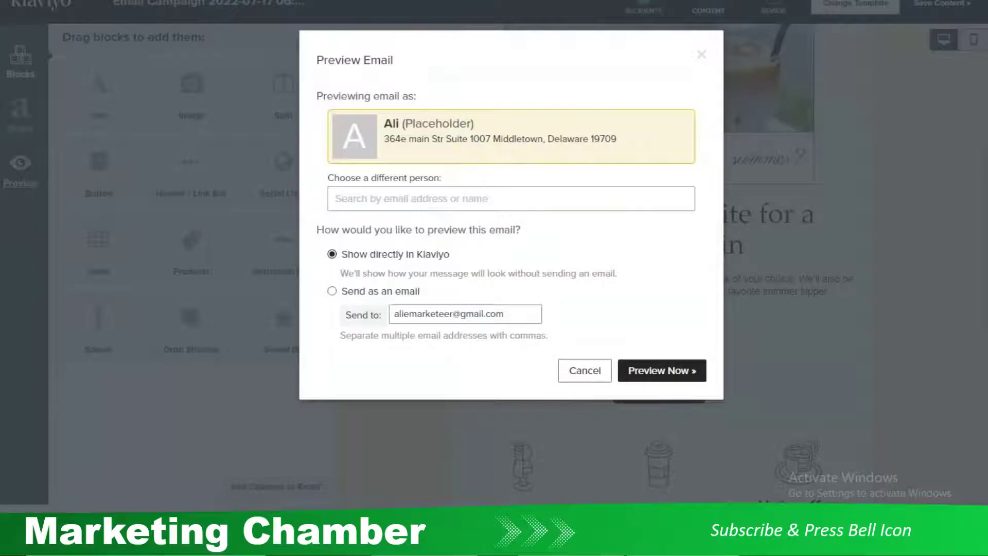
click(661, 371)
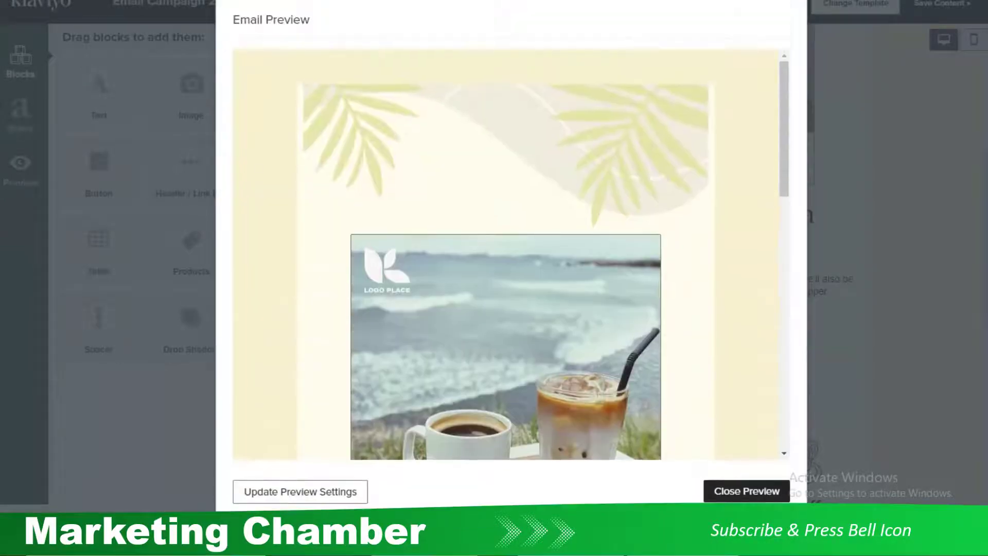
scroll(506, 254, down, 8)
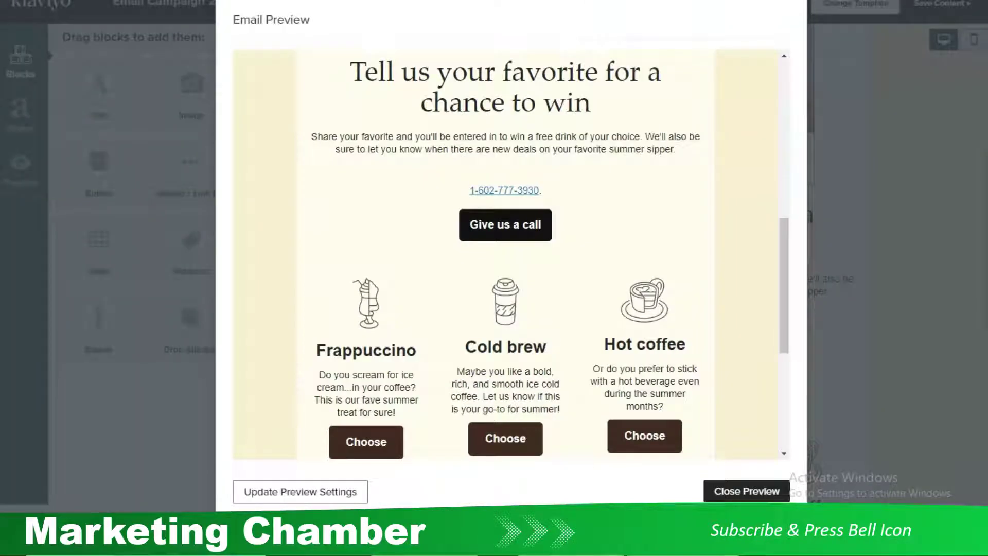
click(747, 491)
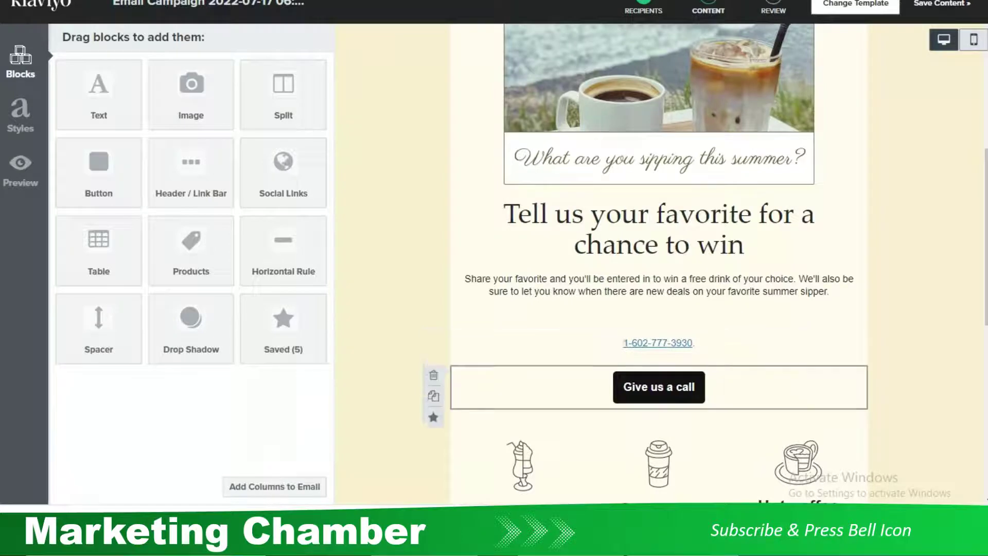
Add a Text block under the call button reading 'Email Us', centre-aligned
scroll(658, 265, down, 3)
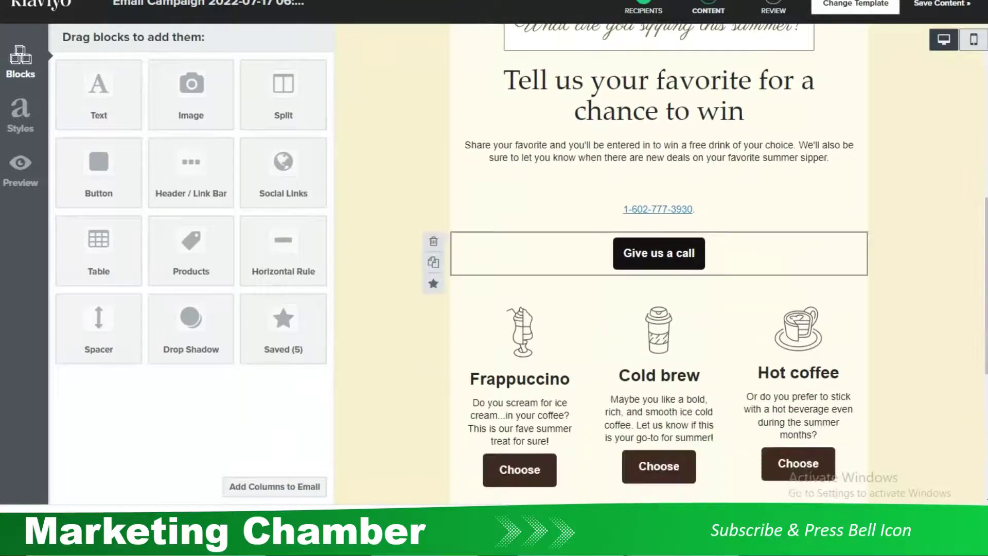
drag(98, 87, 644, 319)
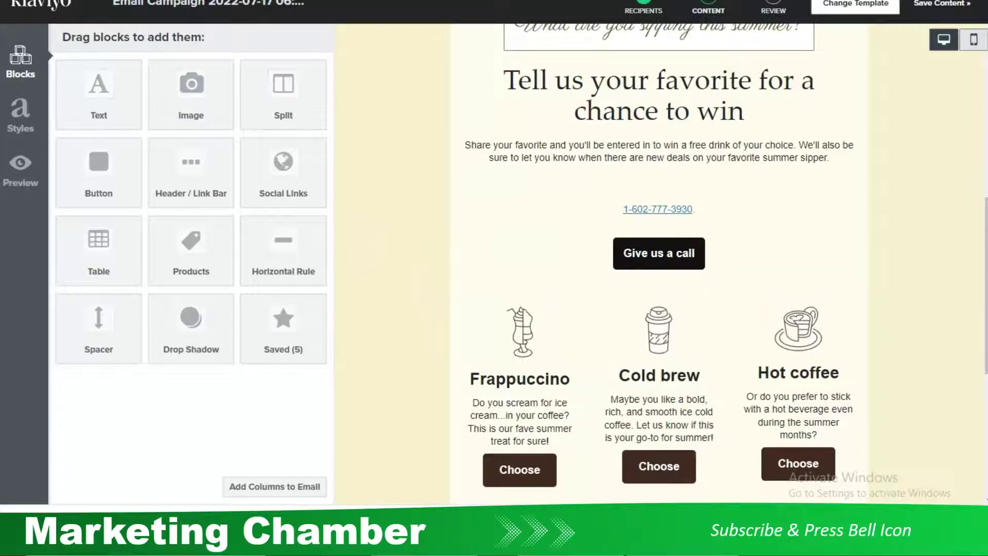
key(BackSpace)
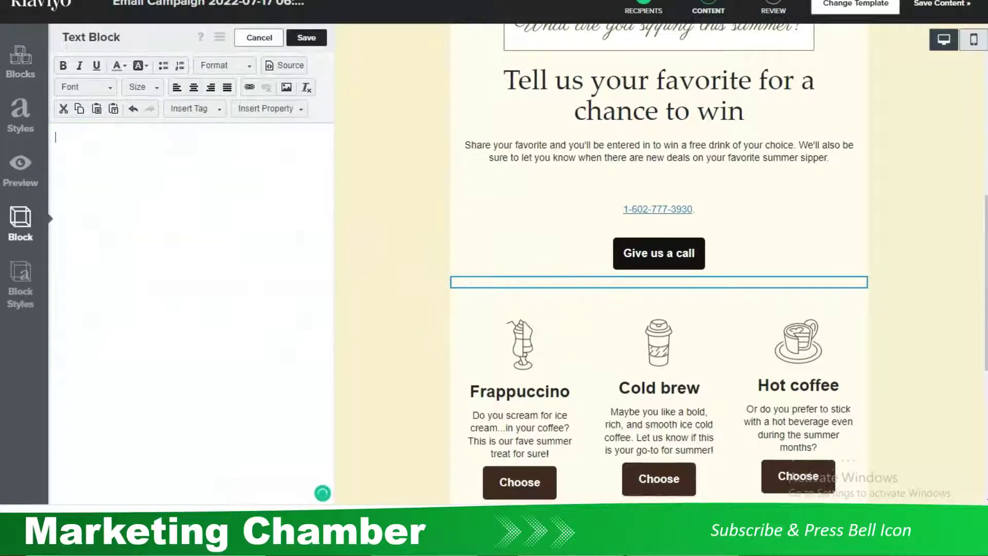
text(Email Us)
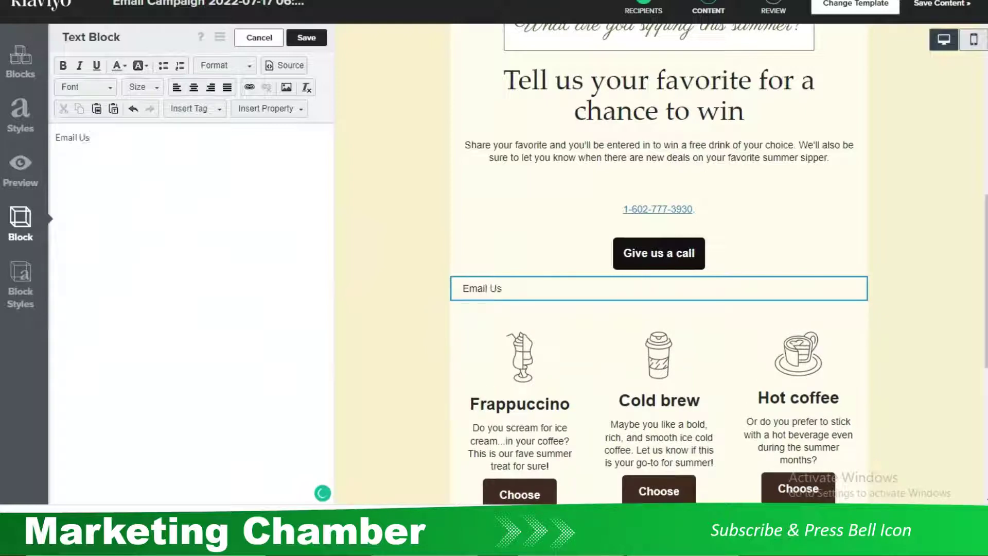
key(ctrl+a)
key(ctrl+e)
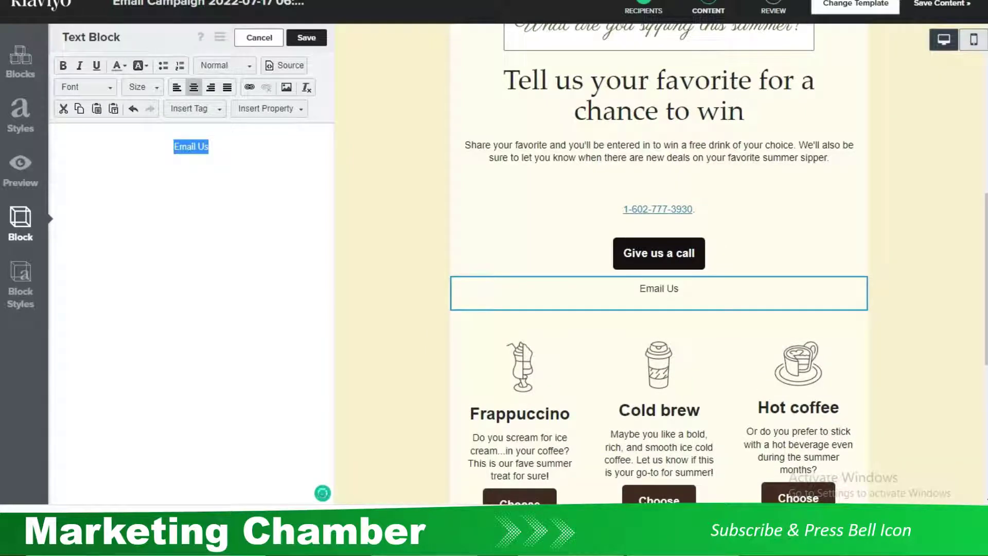
Check the Hyperlink line in the link-format notes, then return to the email editor
key(alt+Tab)
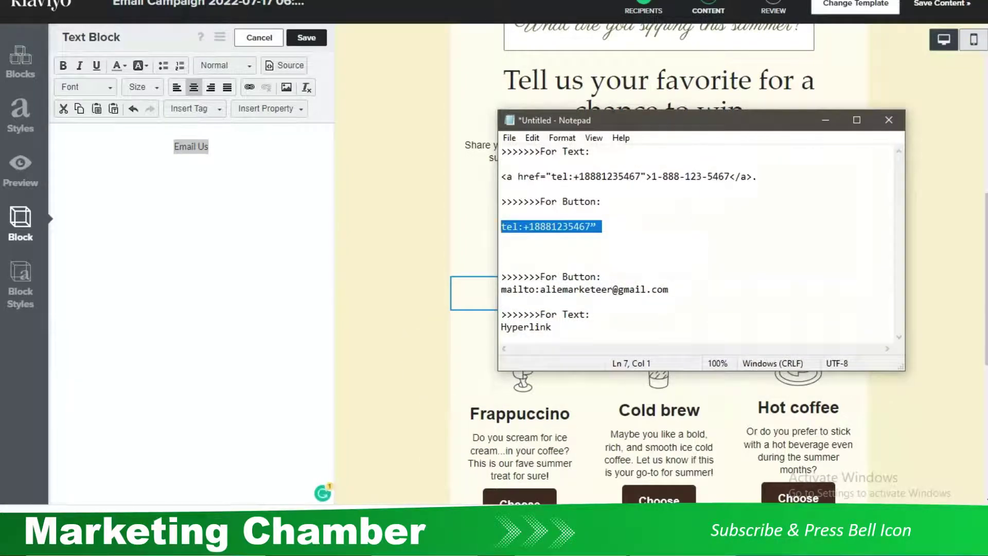
key(ctrl+End)
key(shift+Left)
key(shift+Left)
key(shift+Left)
key(shift+Left)
key(shift+Left)
key(shift+Left)
key(shift+Left)
key(shift+Left)
key(shift+Left)
key(alt+Tab)
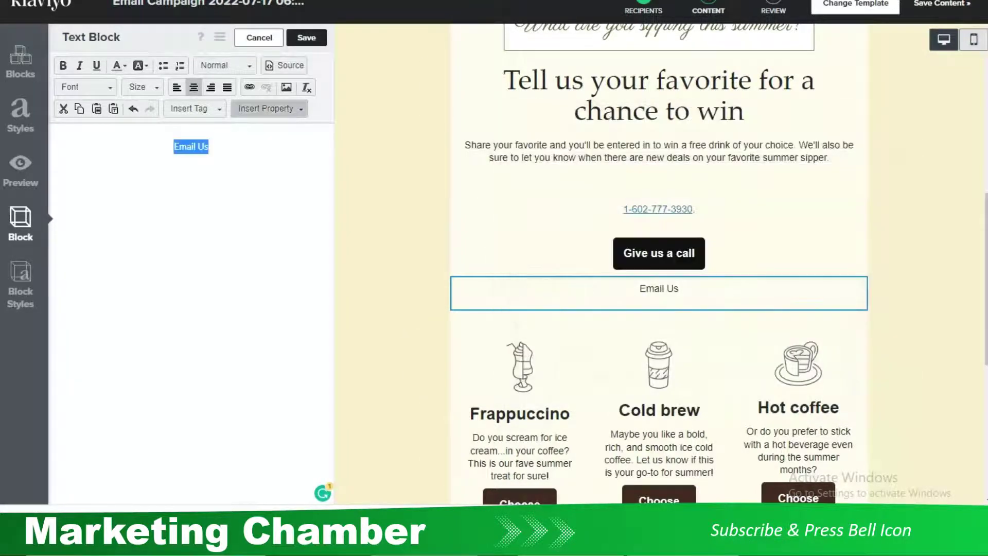
Link the 'Email Us' text as an E-mail link to the company's e-mail address
key(ctrl+k)
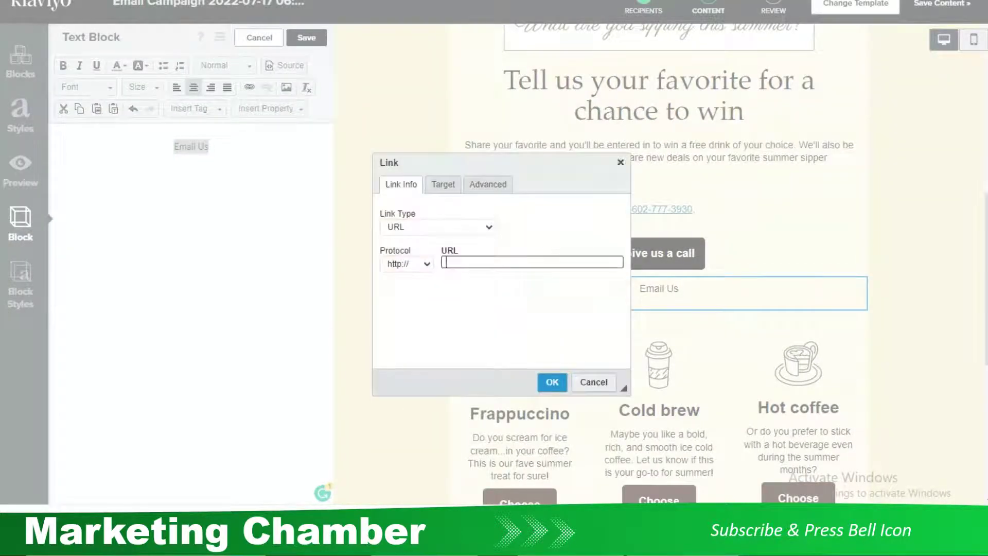
click(437, 226)
key(Return)
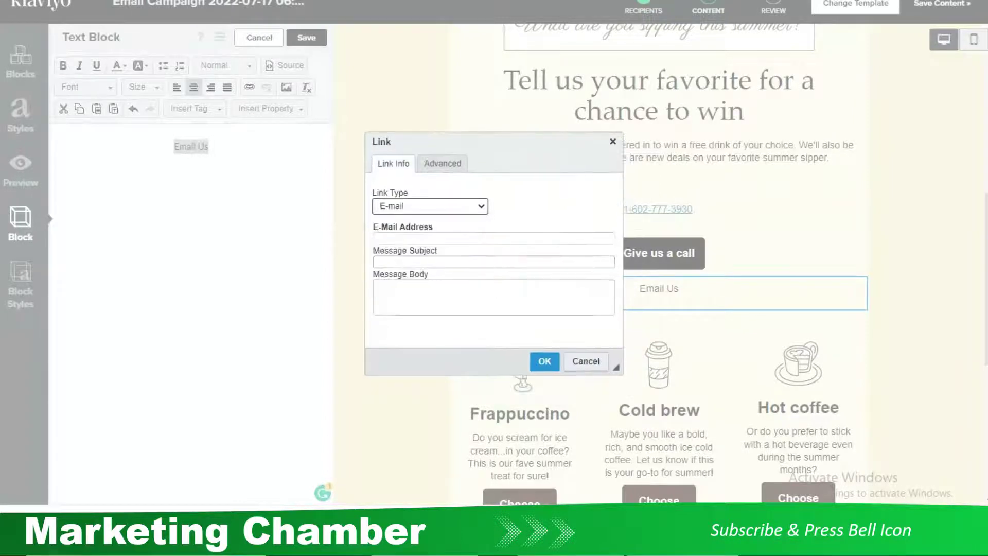
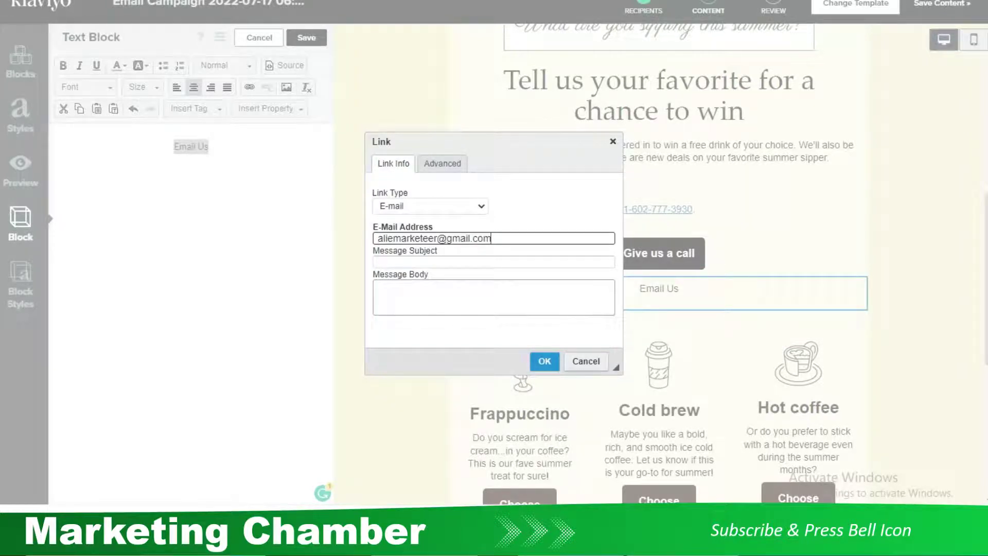
click(545, 360)
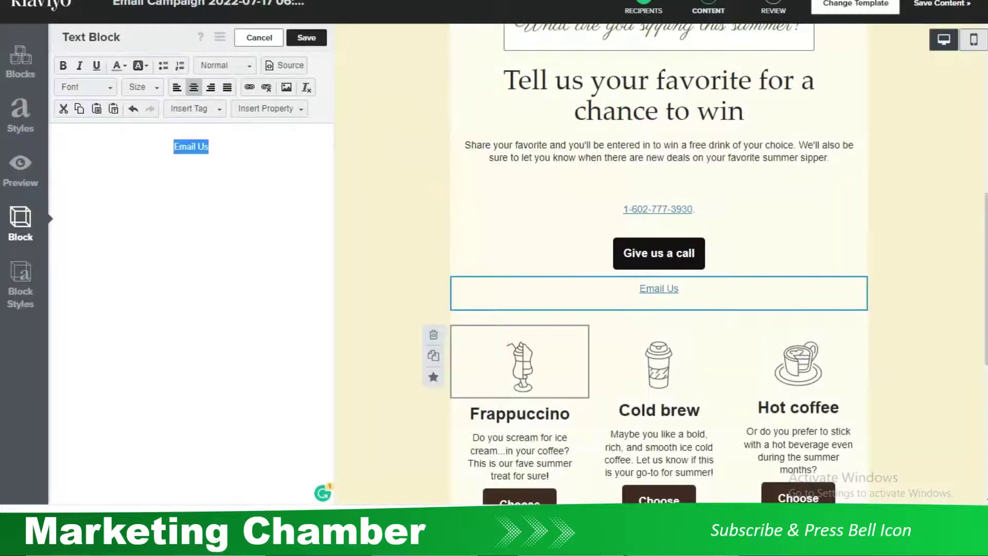
click(211, 146)
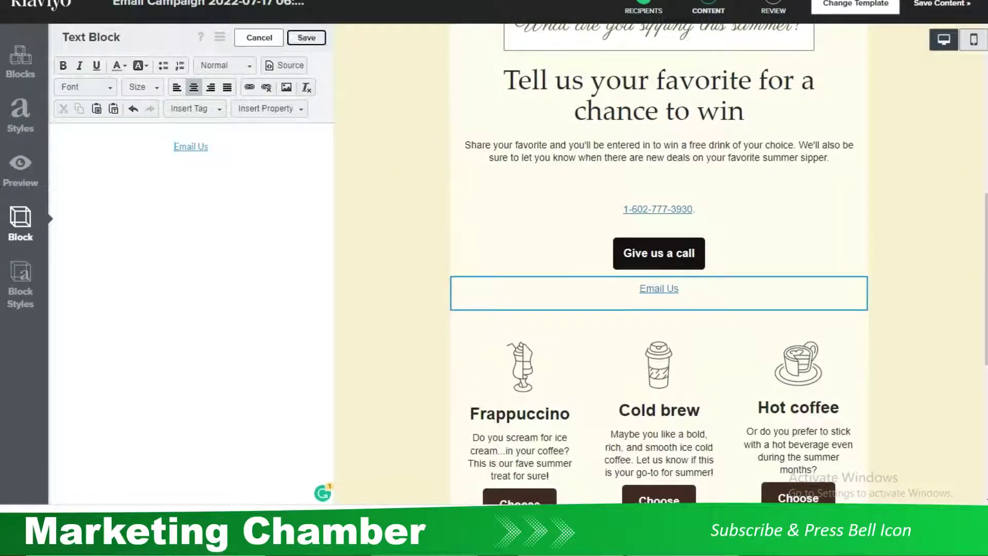